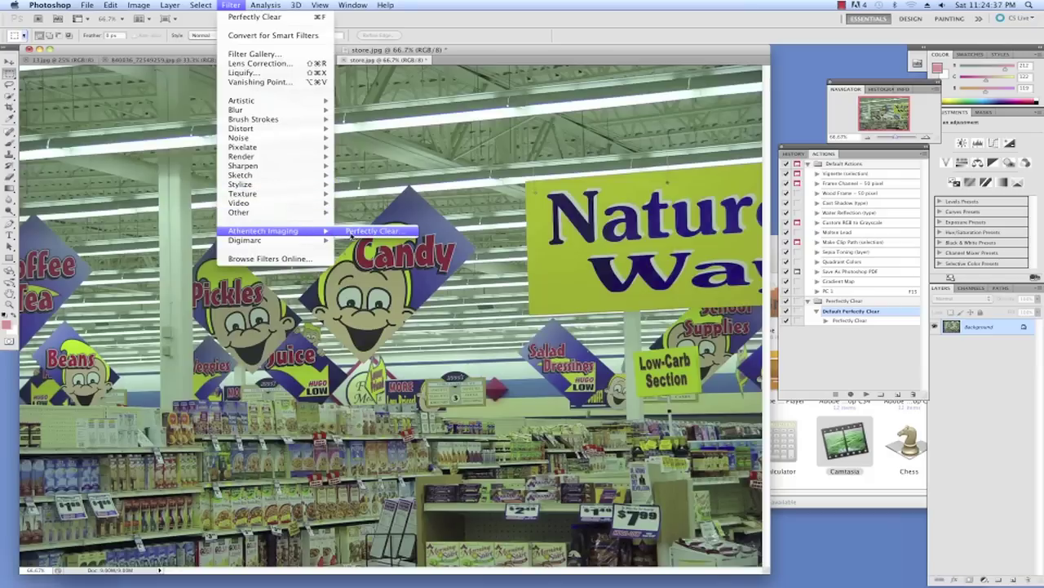
Open store.jpg in the Perfectly Clear filter with its window maximized and apply the Tint Removal preset
click(350, 232)
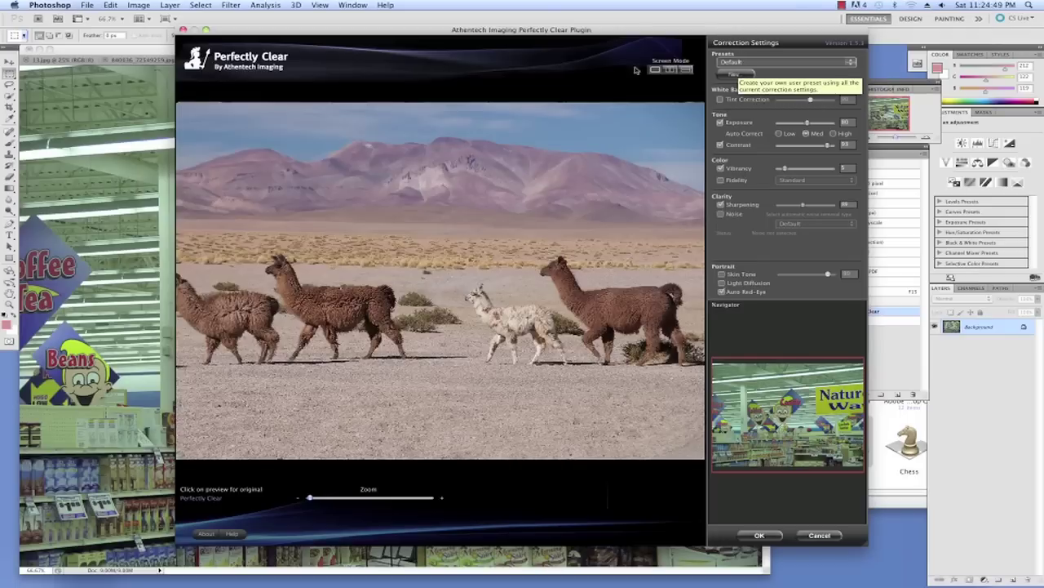
click(208, 31)
click(937, 49)
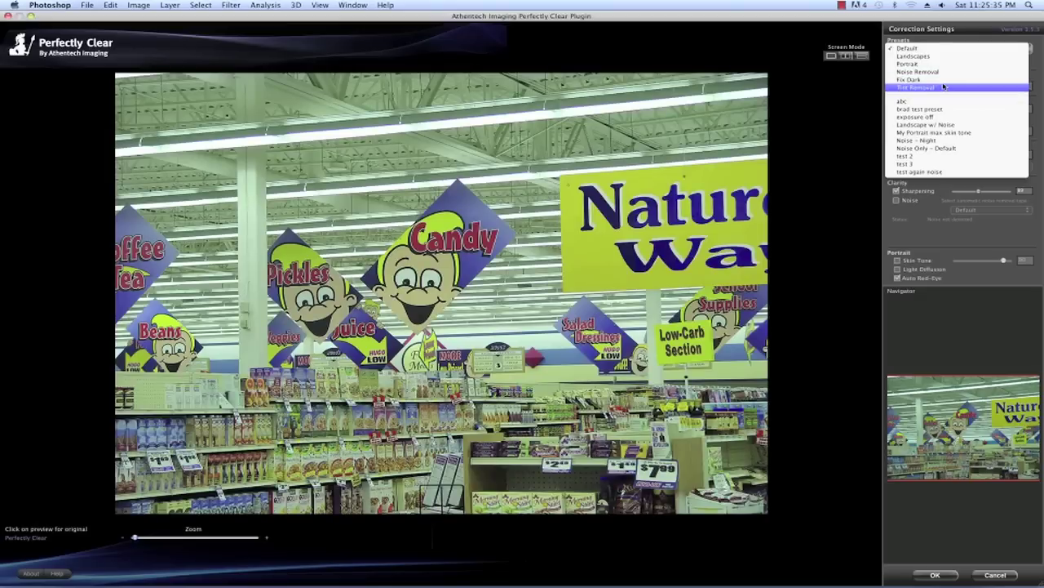
click(944, 86)
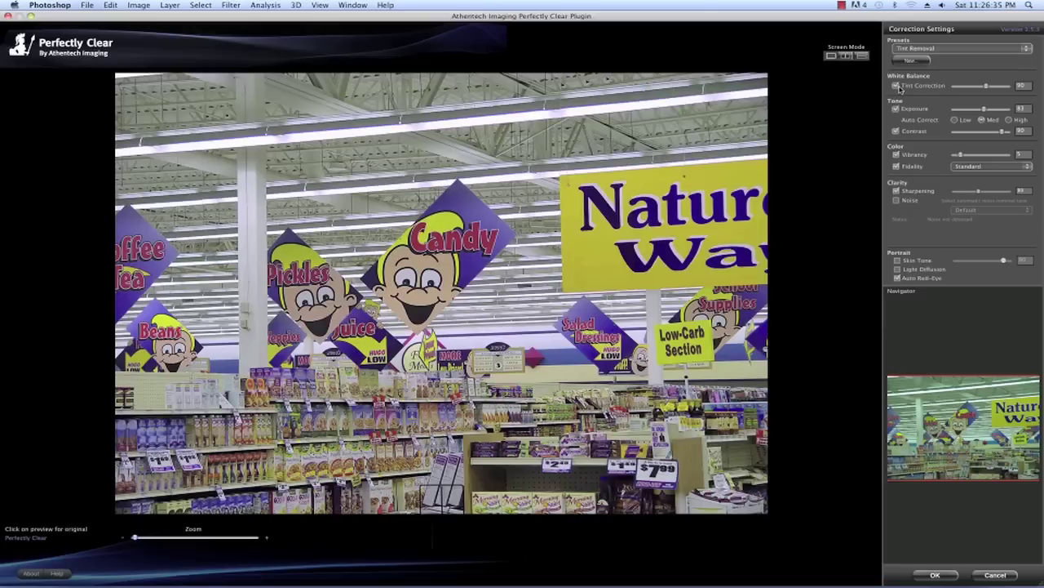
Compare the tint-corrected store photo with its original, check the tint correction amount and discard the correction
click(659, 174)
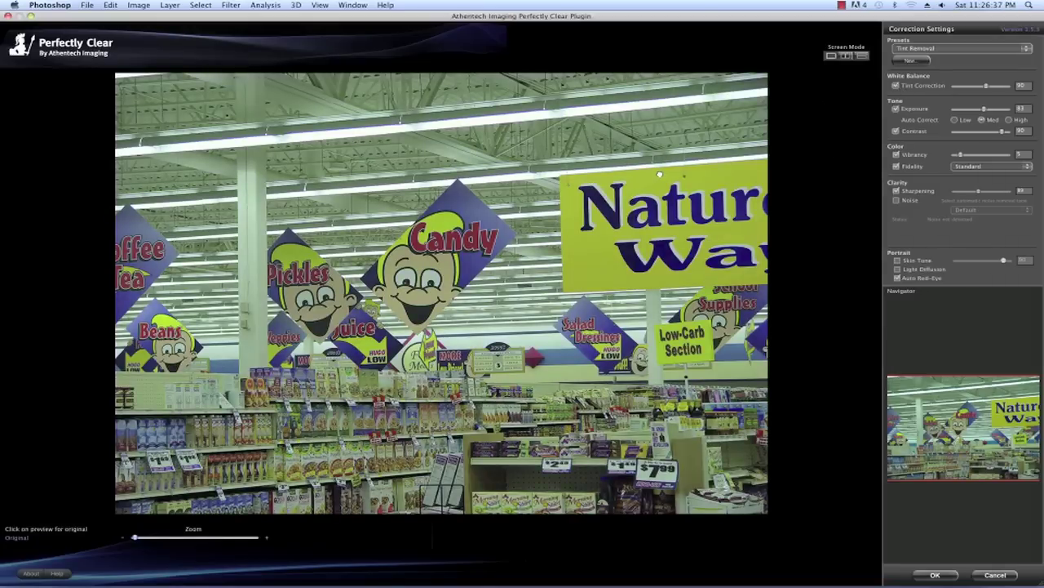
click(660, 174)
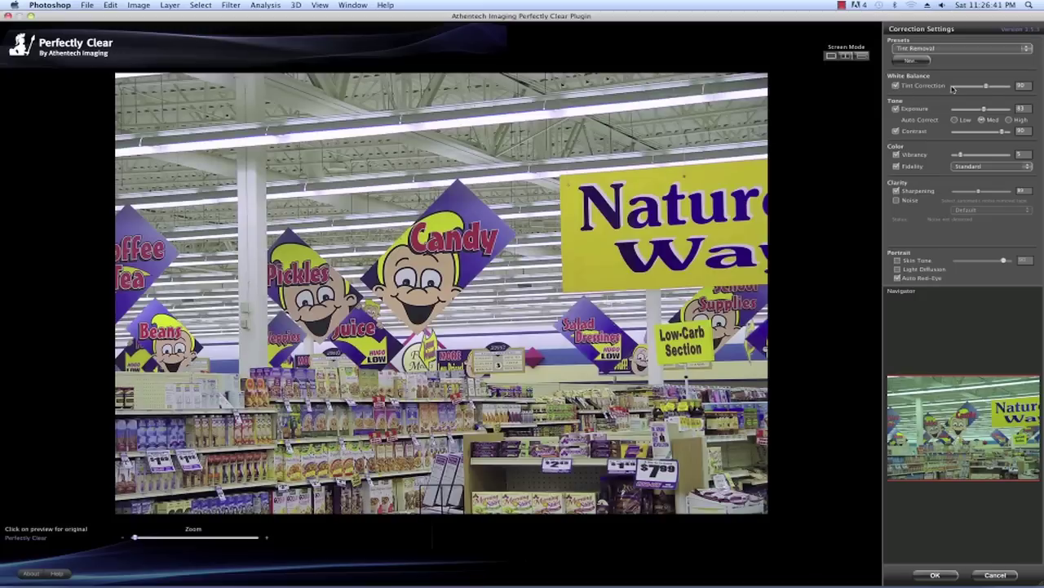
mouse_move(988, 88)
mouse_down()
mouse_move(971, 90)
mouse_move(989, 89)
mouse_up()
click(1006, 574)
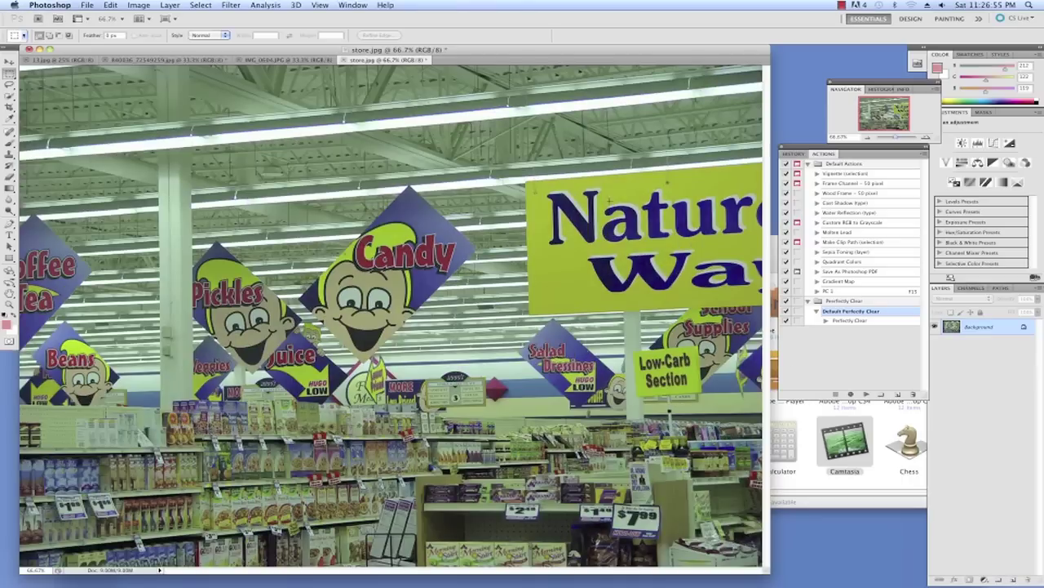
Switch to the IMG_0604.JPG photo and open it in the Perfectly Clear filter
click(304, 60)
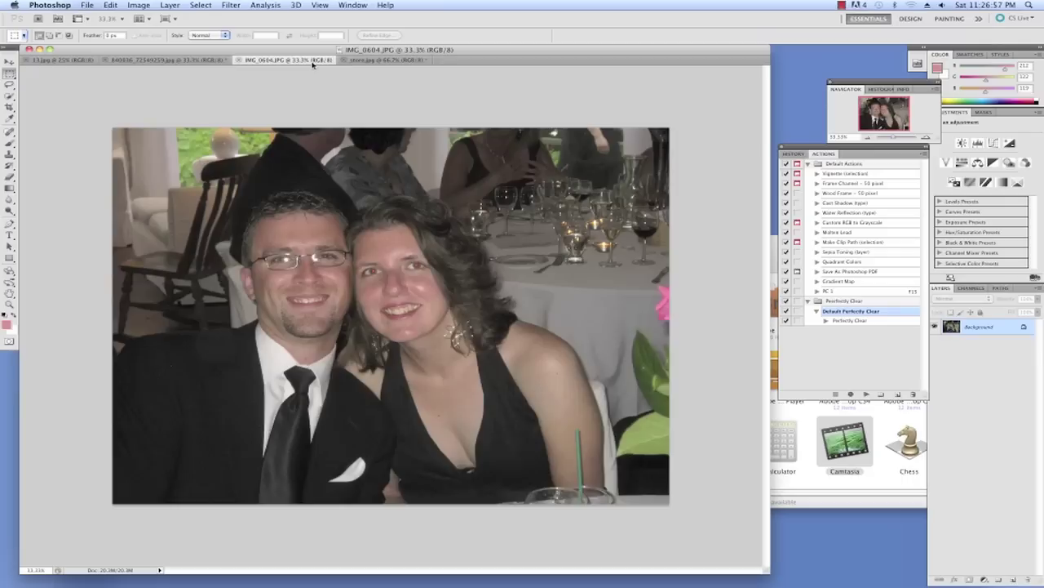
click(231, 5)
mouse_move(290, 236)
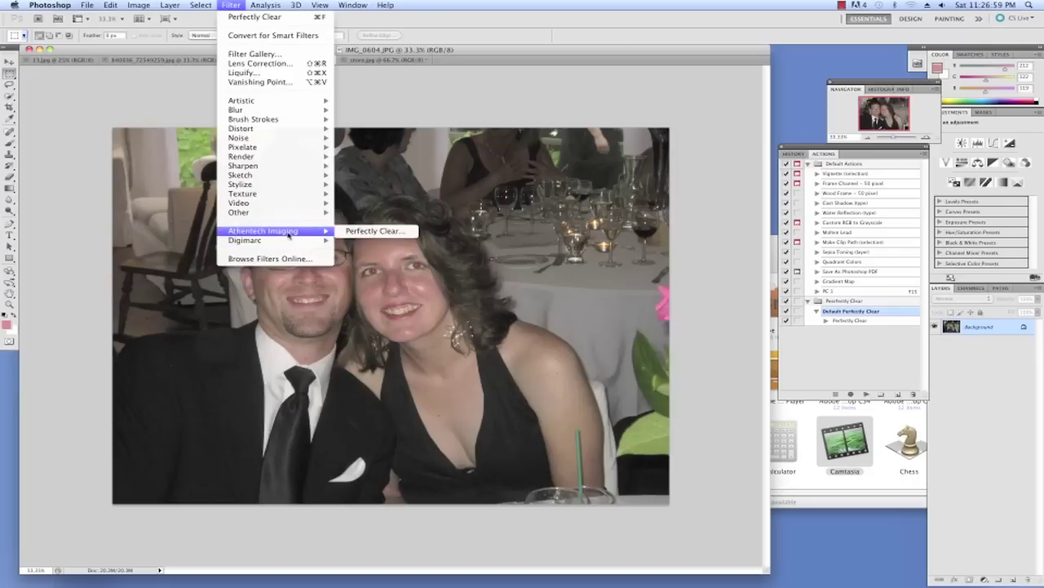
click(346, 234)
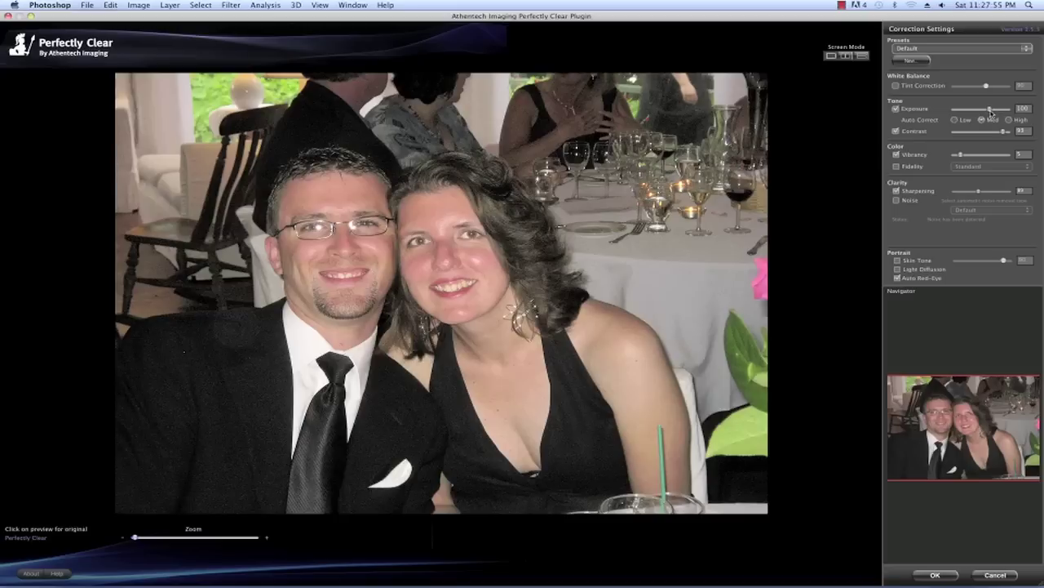
Try stronger exposure, settle on the Low auto correct level and set the contrast to 87
drag(992, 111, 1016, 116)
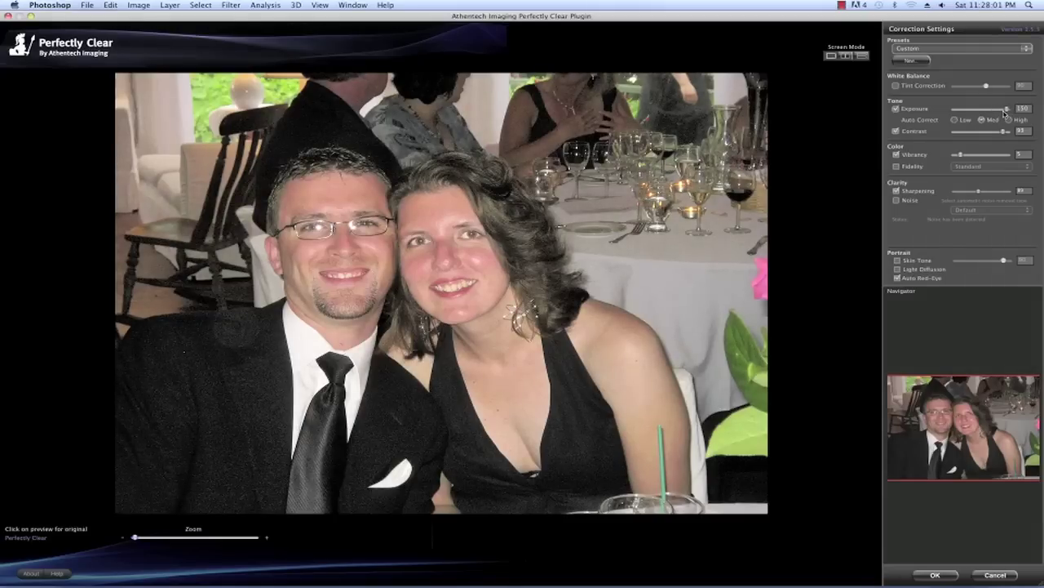
mouse_move(1002, 111)
mouse_down()
mouse_move(959, 114)
mouse_move(1008, 120)
mouse_up()
click(1010, 120)
click(959, 121)
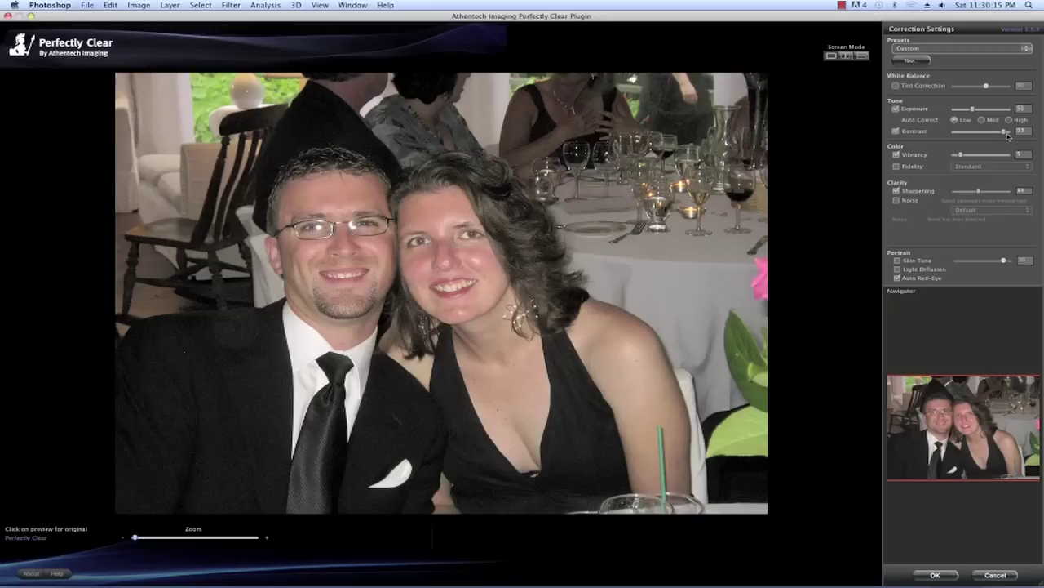
drag(1005, 136, 958, 136)
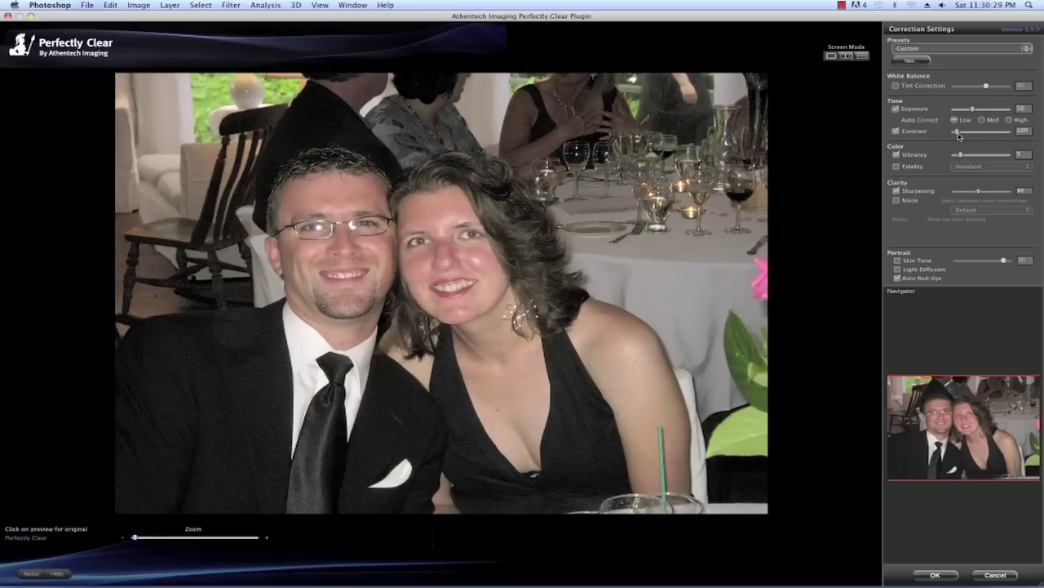
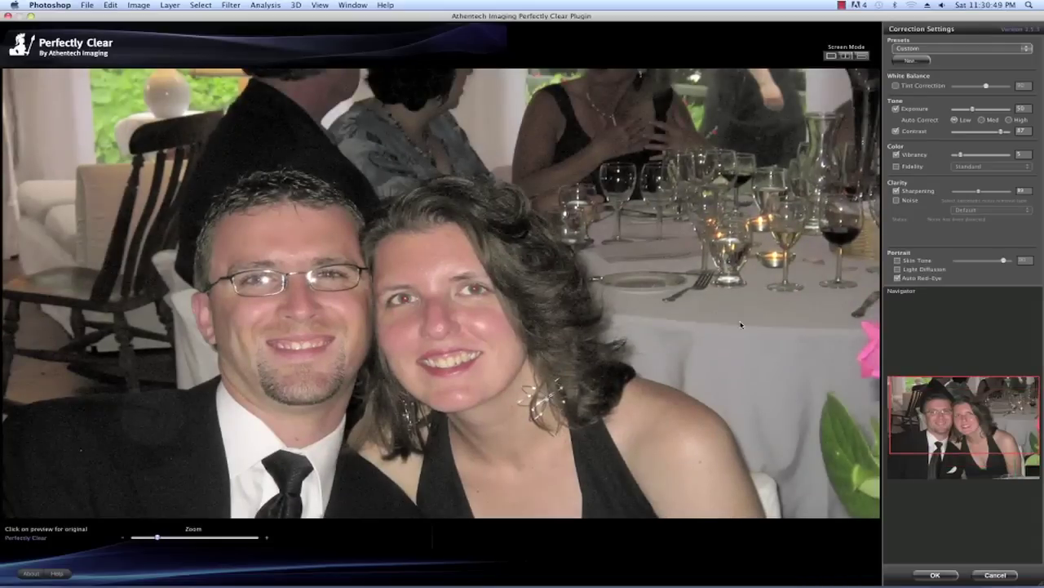
Increase the sharpening of the couple's photo and enable noise removal, comparing the faces with and without it
drag(979, 193, 1012, 196)
mouse_move(1008, 195)
mouse_down()
mouse_move(958, 194)
mouse_move(1009, 196)
mouse_move(995, 195)
mouse_up()
drag(158, 538, 178, 539)
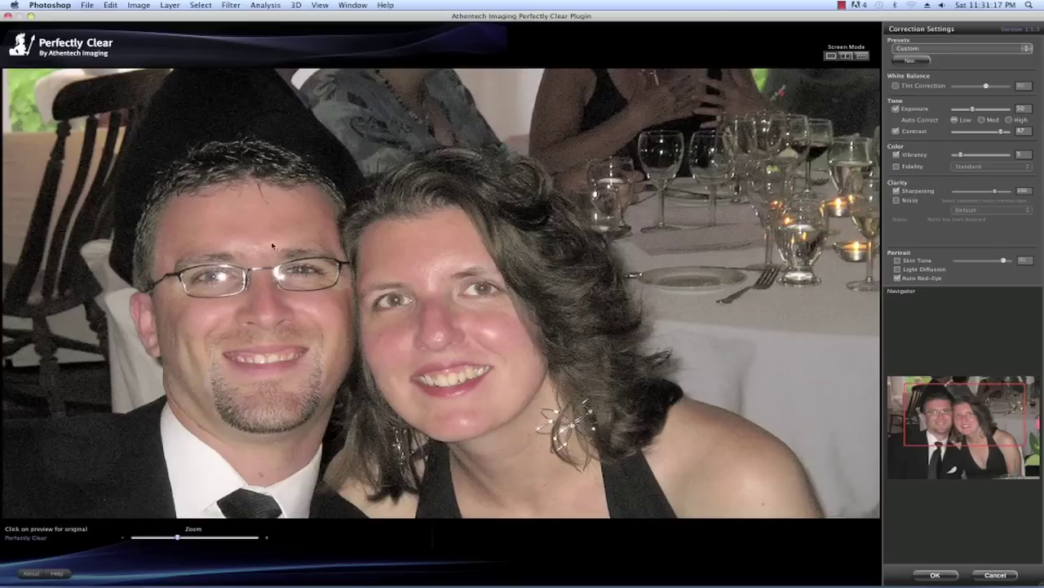
click(898, 200)
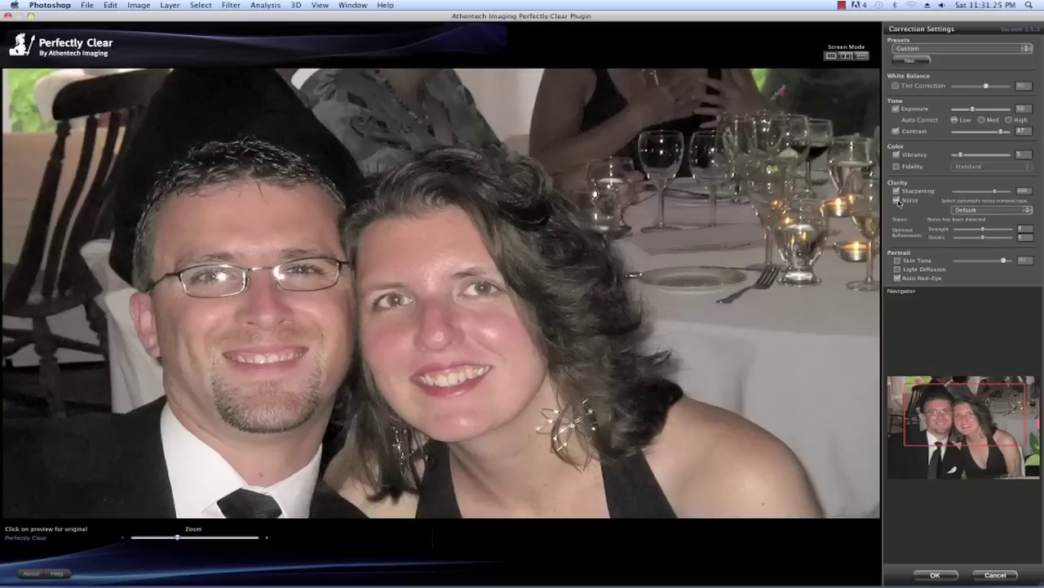
click(898, 200)
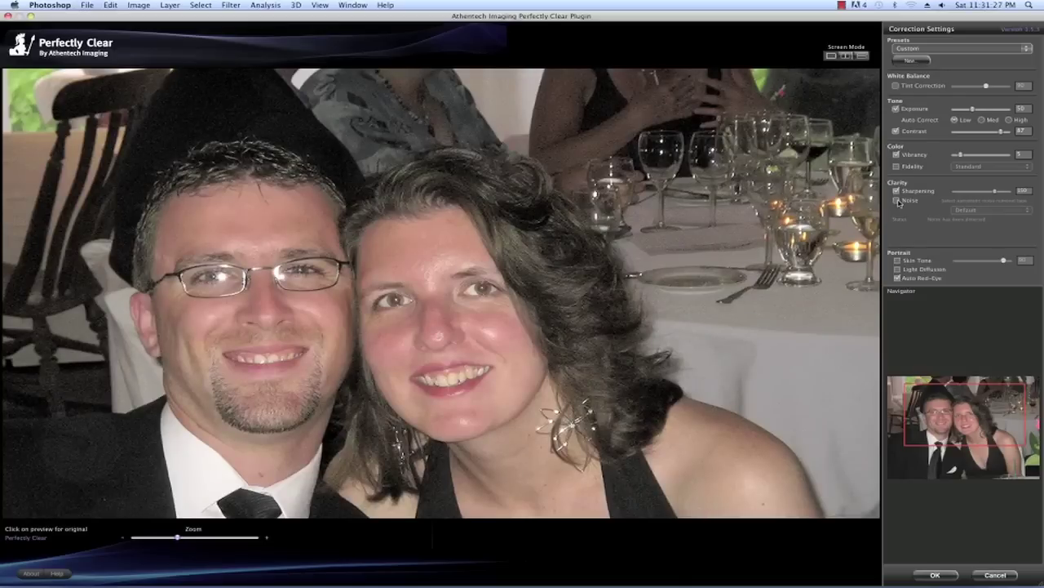
click(898, 200)
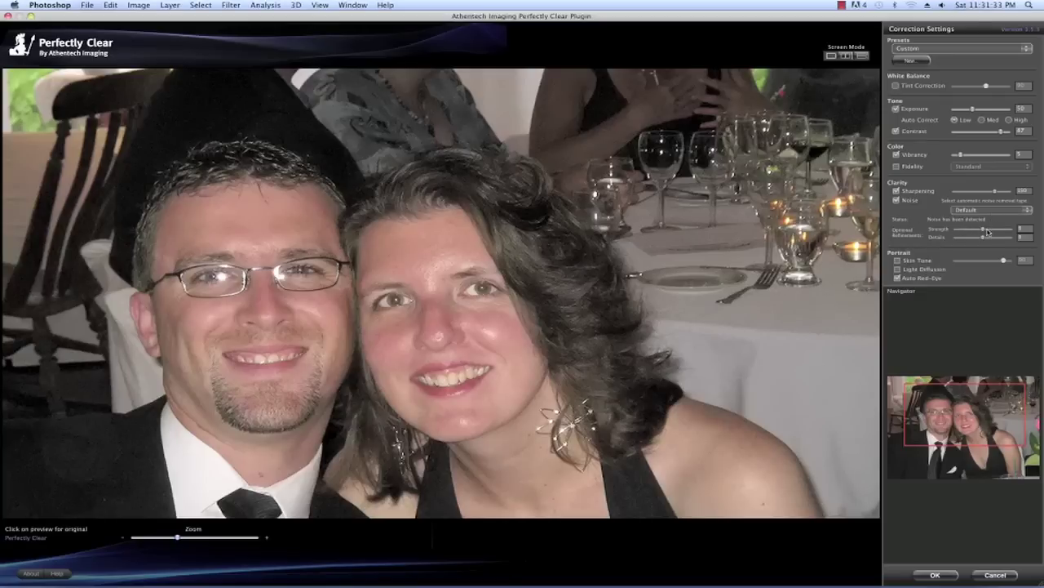
Try higher strength and details refinements for the noise removal and explore its other noise removal types
drag(985, 233, 995, 234)
drag(983, 238, 1012, 239)
click(993, 210)
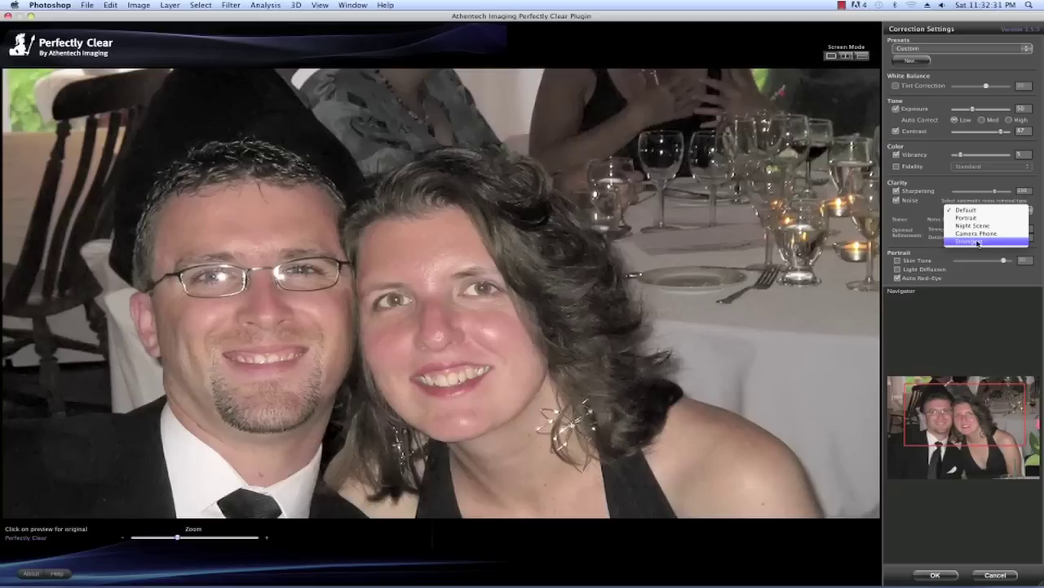
click(977, 242)
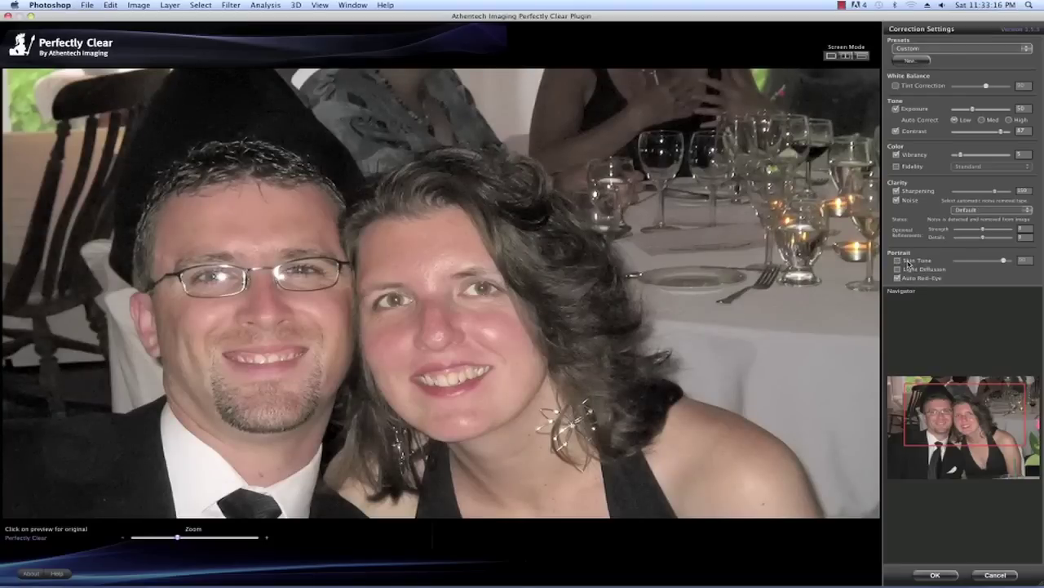
Enable the skin tone correction, compare the faces with and without it, and set its amount to 97
click(898, 262)
drag(1003, 261, 1011, 261)
click(897, 261)
click(898, 262)
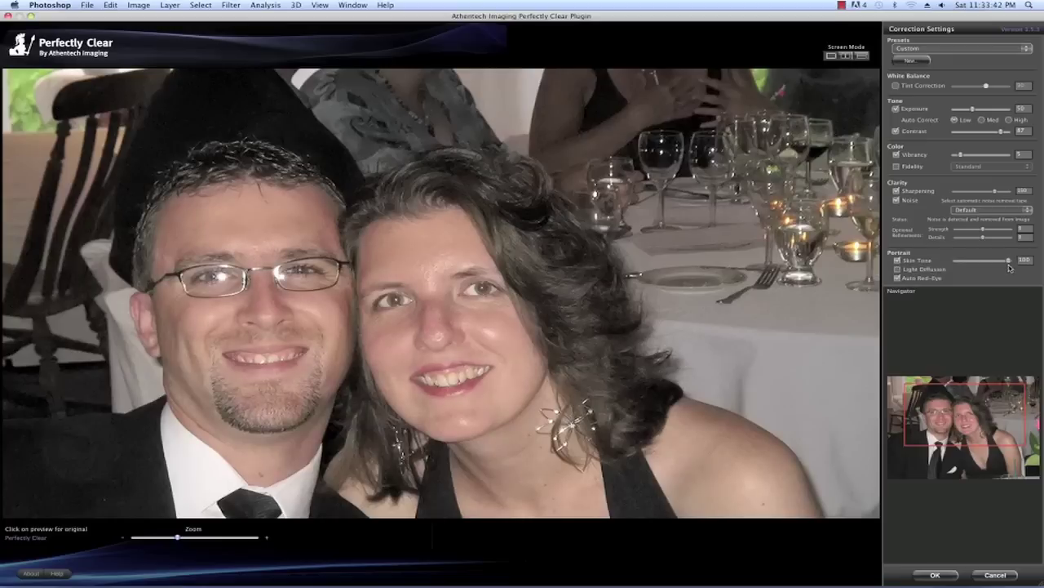
mouse_move(1010, 261)
mouse_down()
mouse_move(986, 267)
mouse_move(1010, 266)
mouse_up()
Compare the corrected portrait with the original and check the eyes with Auto Red-Eye switched off and on
click(521, 320)
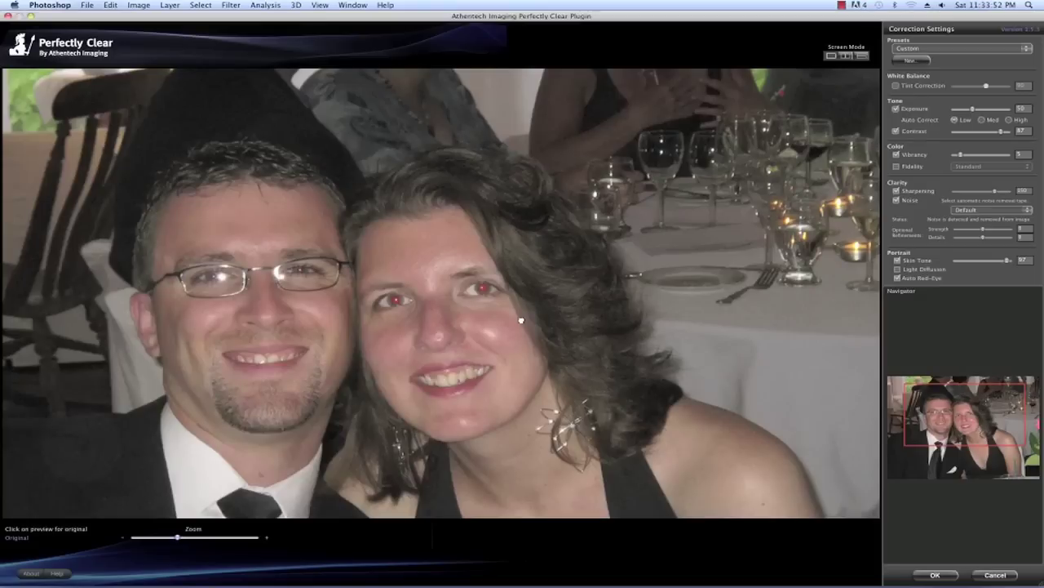
click(522, 321)
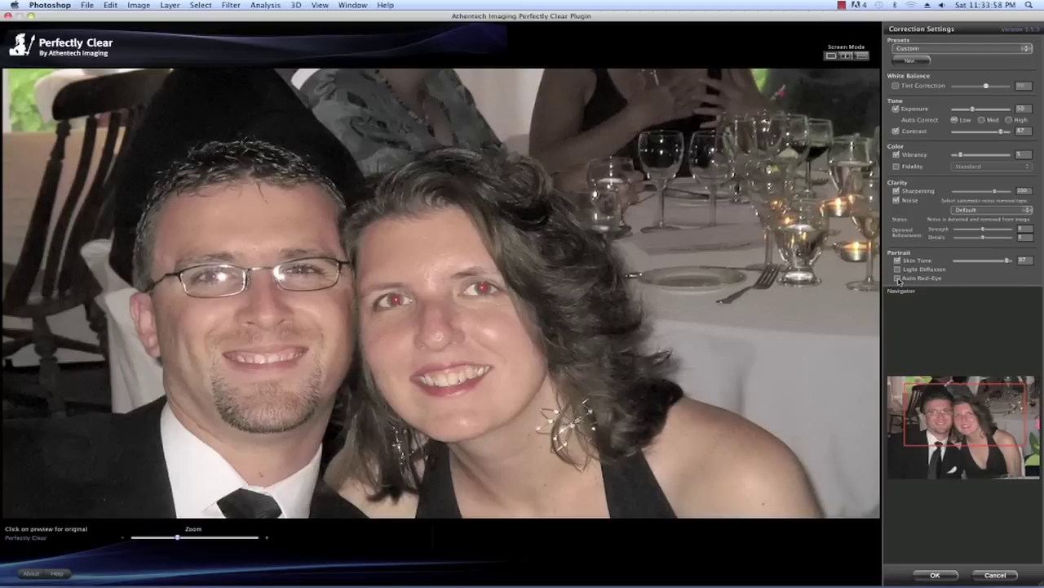
click(899, 279)
Compare the red-eye correction side by side with the original close to the faces, and cancel the filter
click(847, 58)
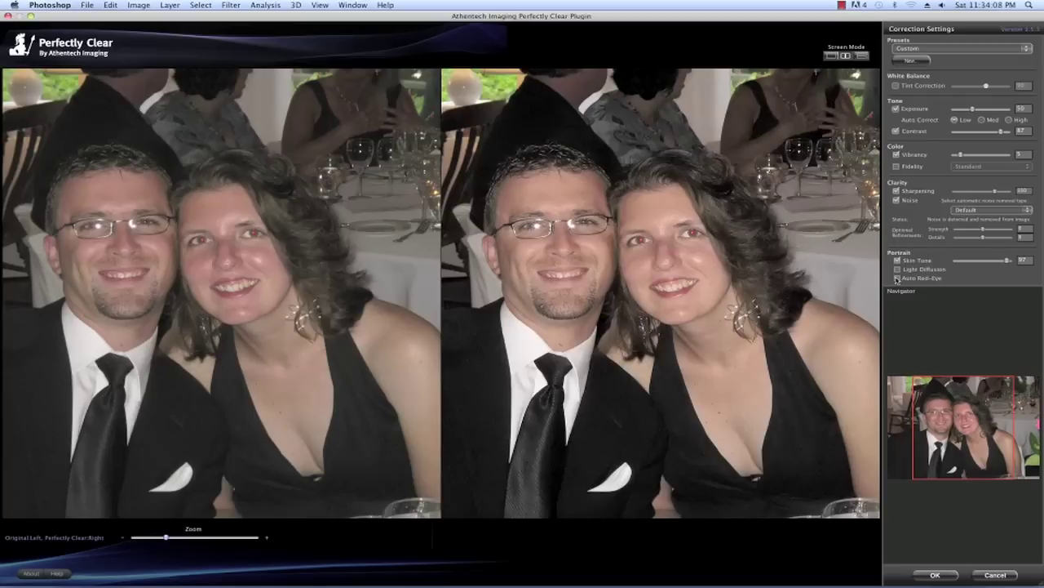
click(897, 278)
click(897, 278)
drag(167, 537, 230, 537)
drag(494, 199, 558, 218)
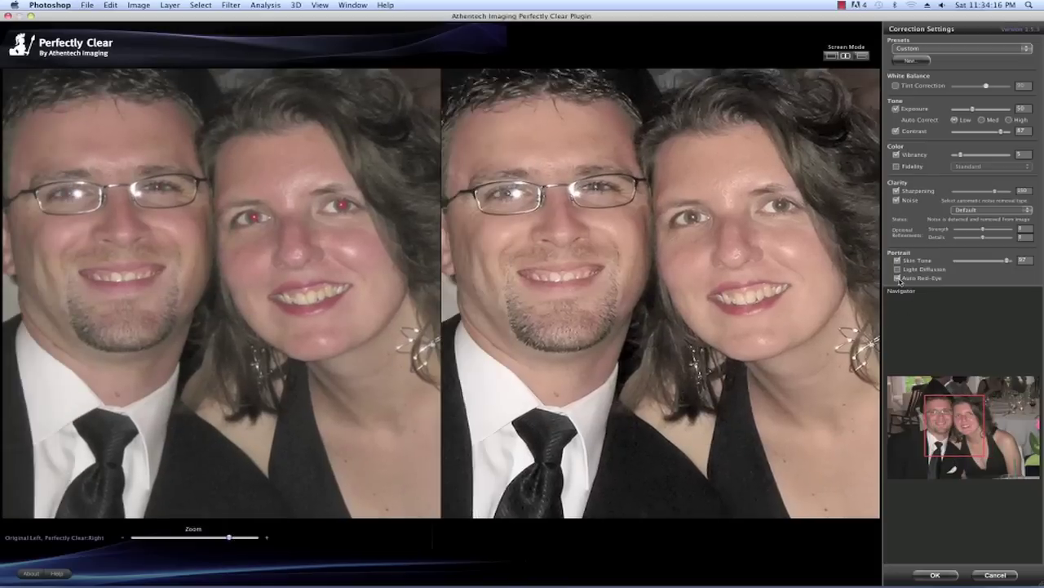
click(995, 575)
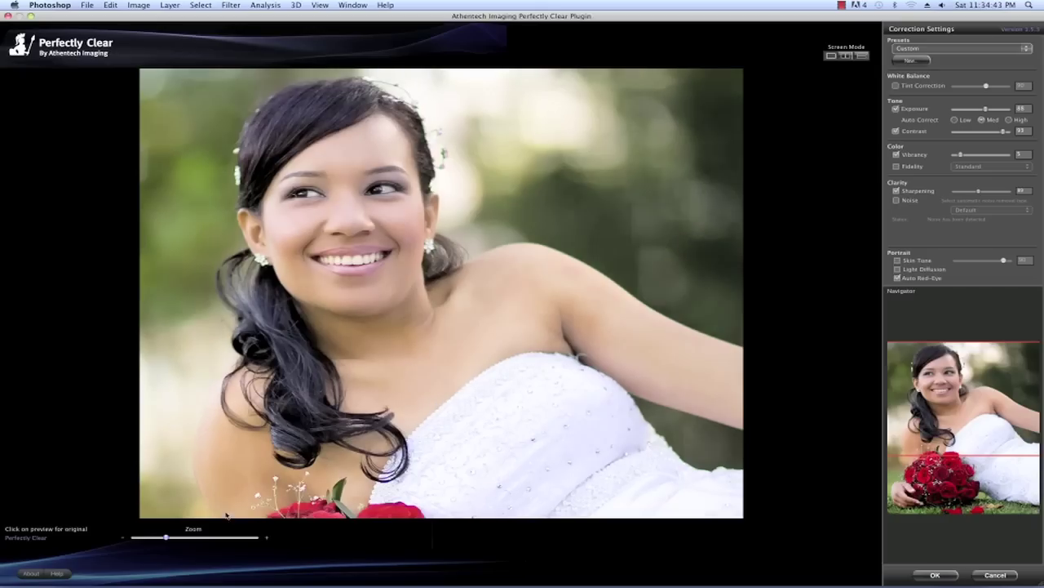
Preview Light Diffusion on the upper part of the bride portrait, turn it off again and cancel the filter
drag(167, 540, 135, 537)
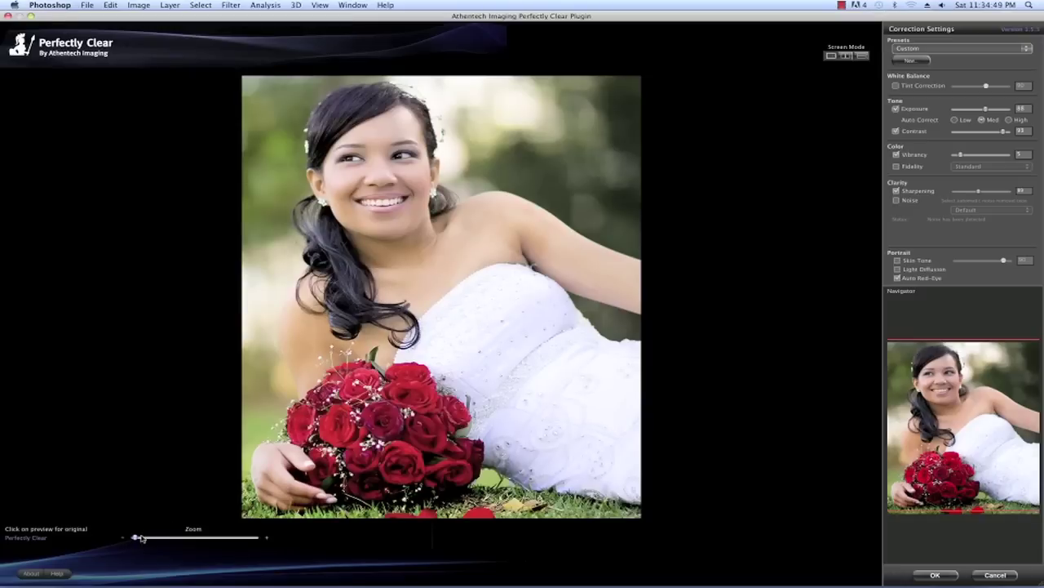
drag(135, 538, 162, 539)
drag(444, 315, 448, 380)
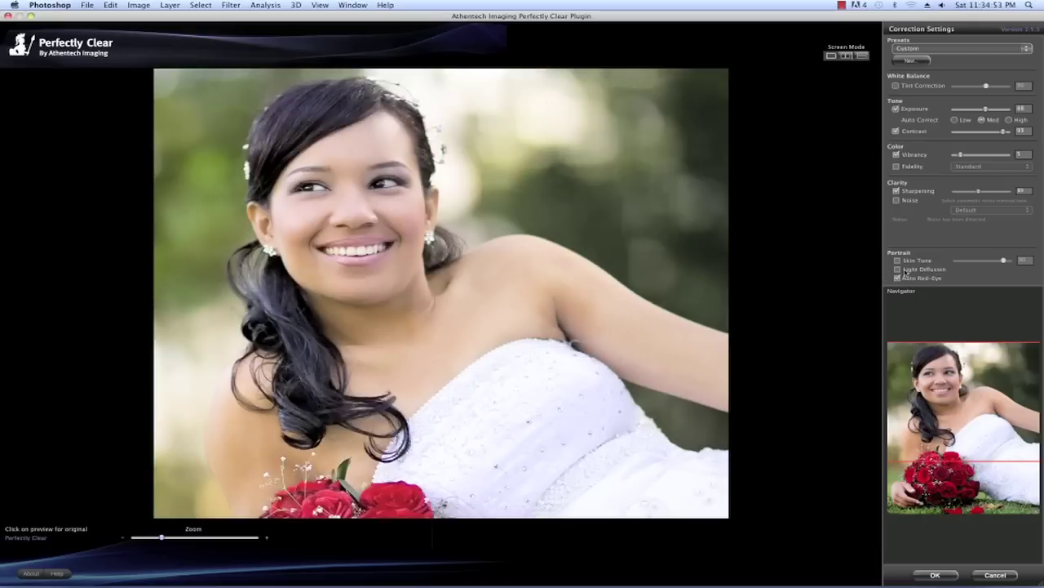
click(898, 269)
click(897, 270)
click(994, 575)
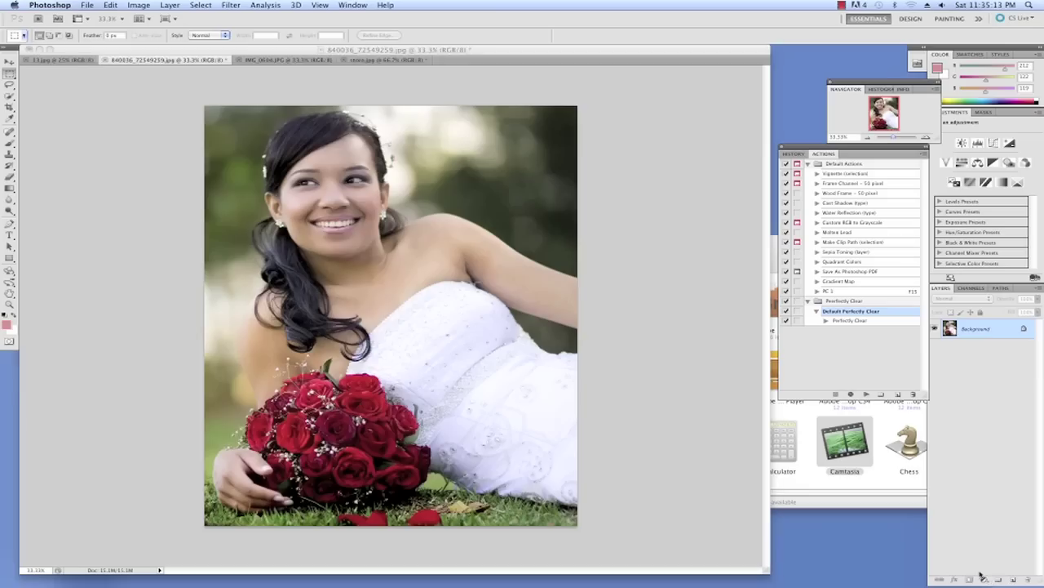
Switch to the lavender photo 13.jpg and open it in the Perfectly Clear filter
click(63, 60)
click(231, 5)
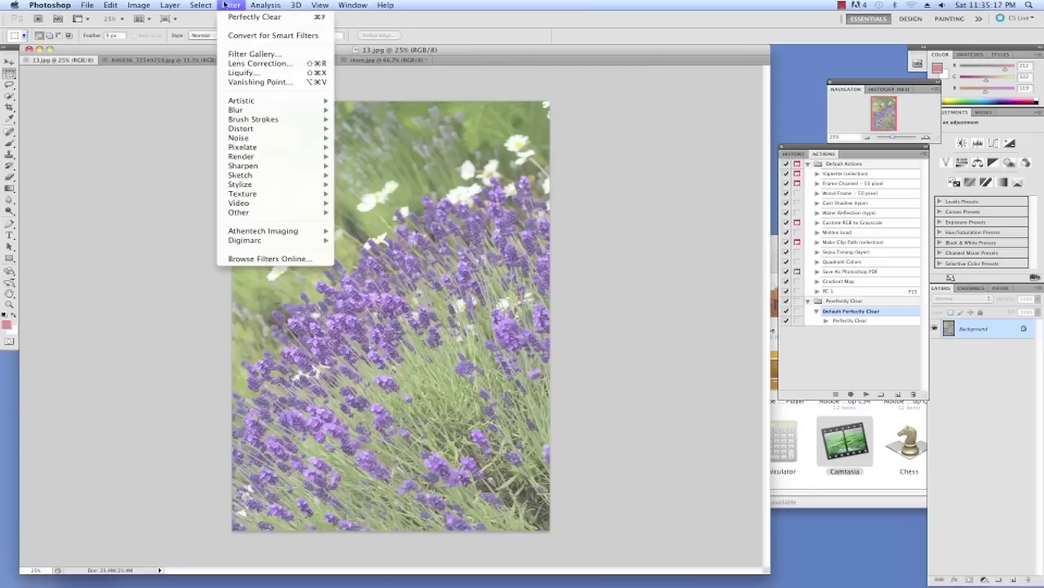
mouse_move(302, 234)
click(359, 231)
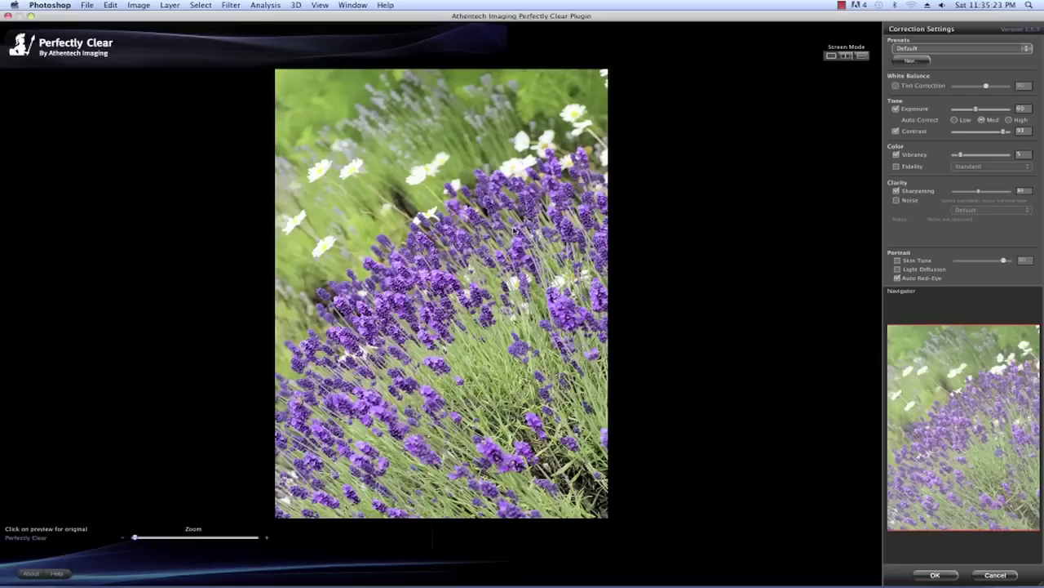
Compare the default correction of the lavender photo with the original, ending in the split before-and-after view
click(516, 232)
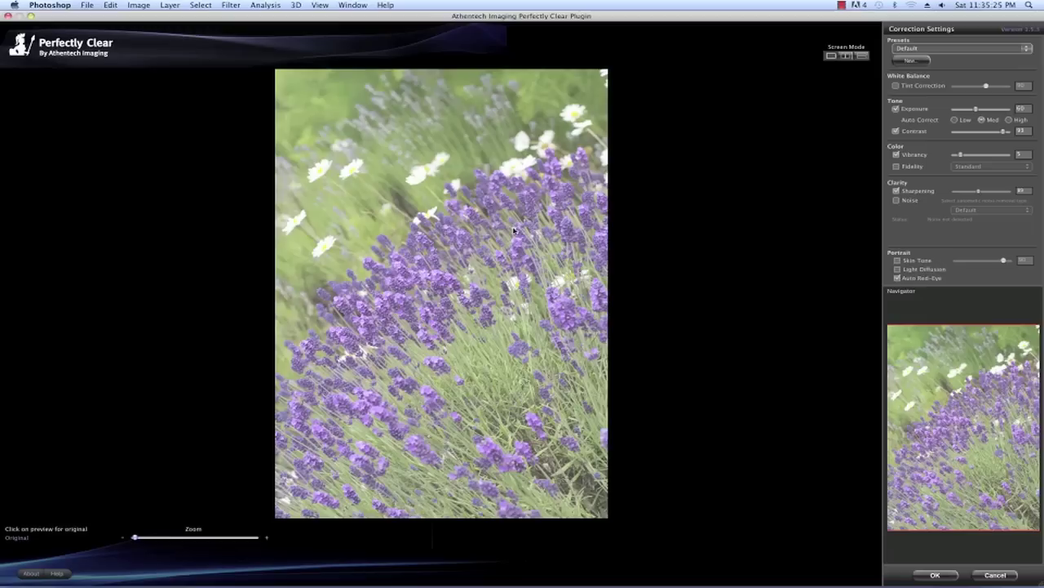
click(514, 231)
click(847, 56)
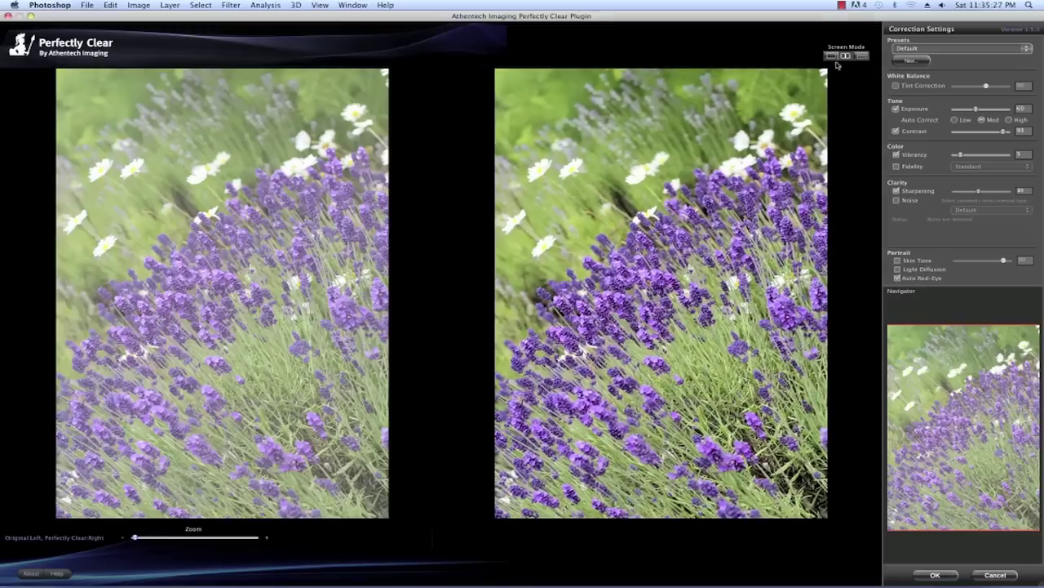
Compare the lavender photo with vibrancy off and on, and raise the vibrancy to about 21
click(898, 155)
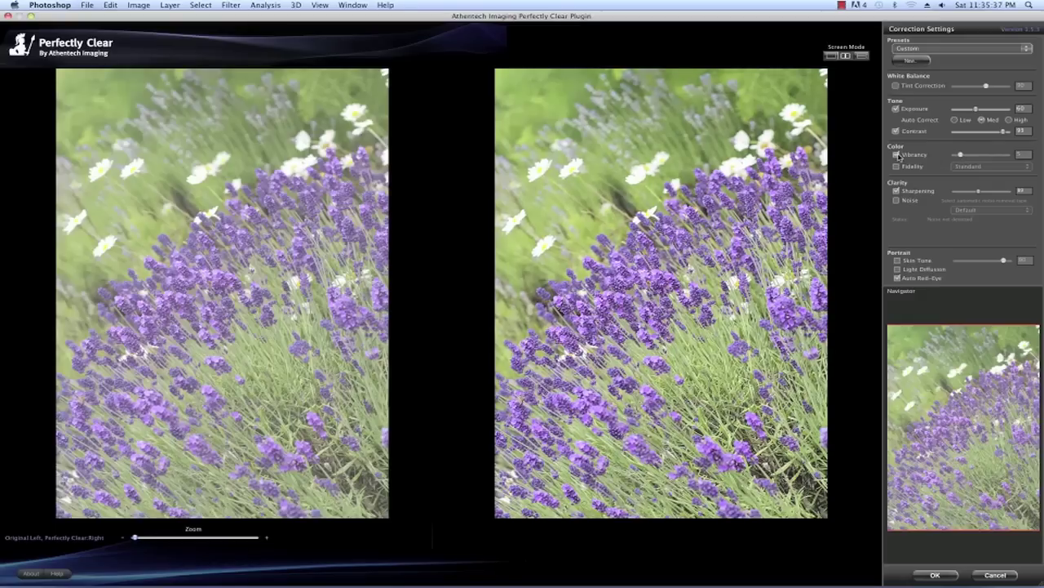
click(897, 155)
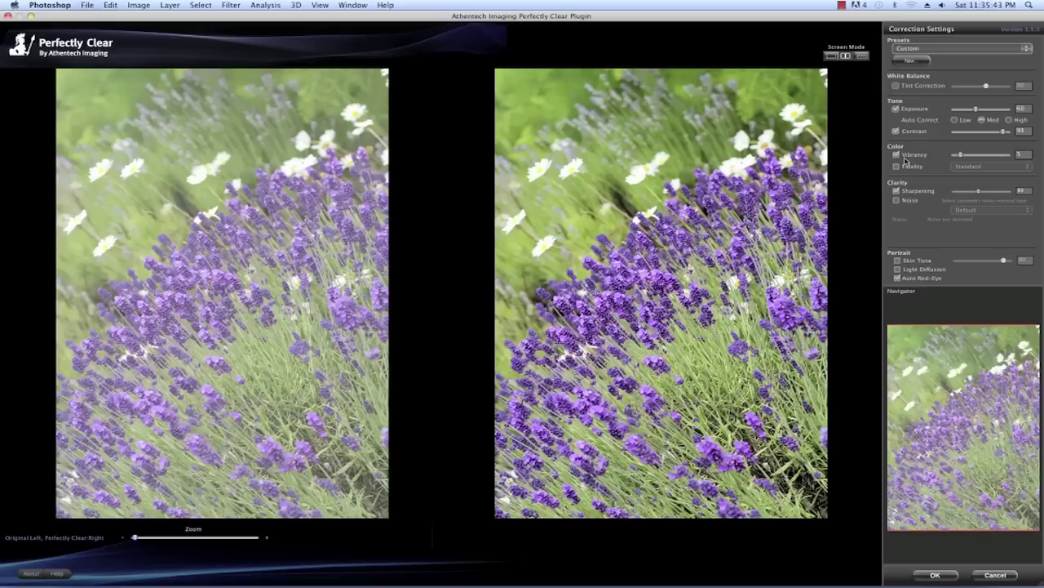
drag(962, 157, 980, 158)
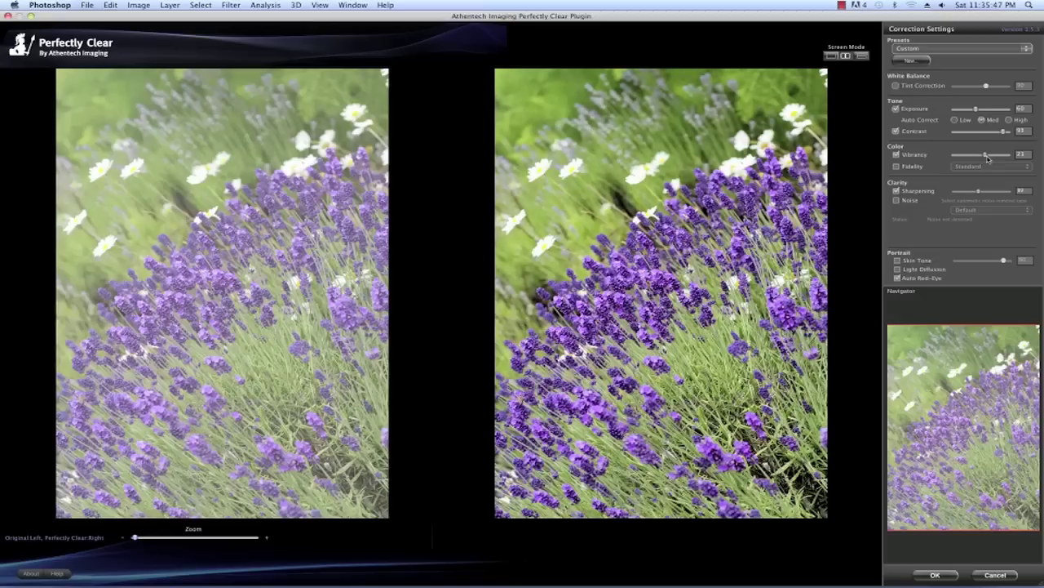
Check the lavender photo without the vibrancy correction, turn it back on and set the vibrancy to about 11
click(897, 155)
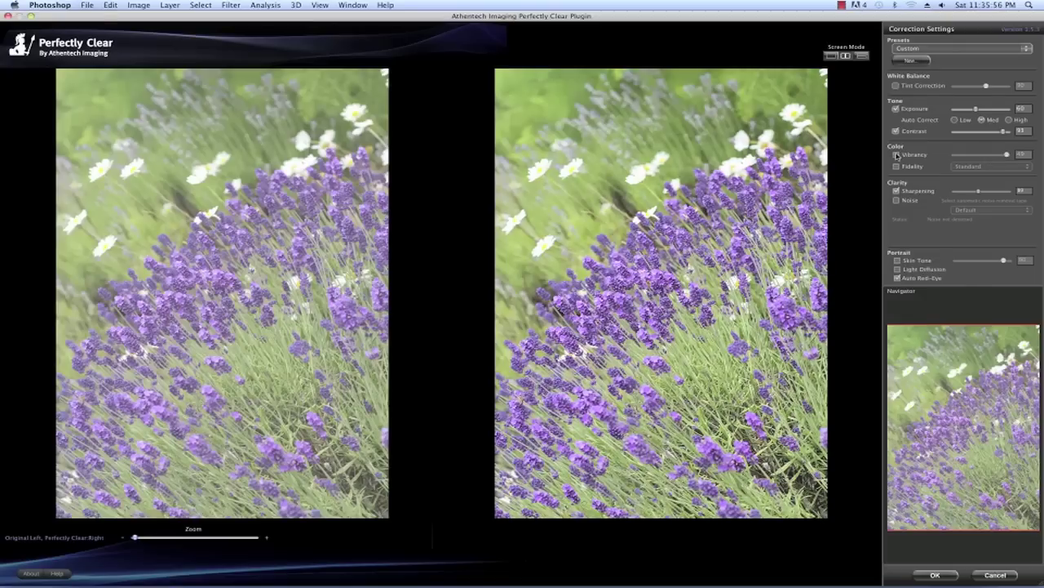
click(897, 155)
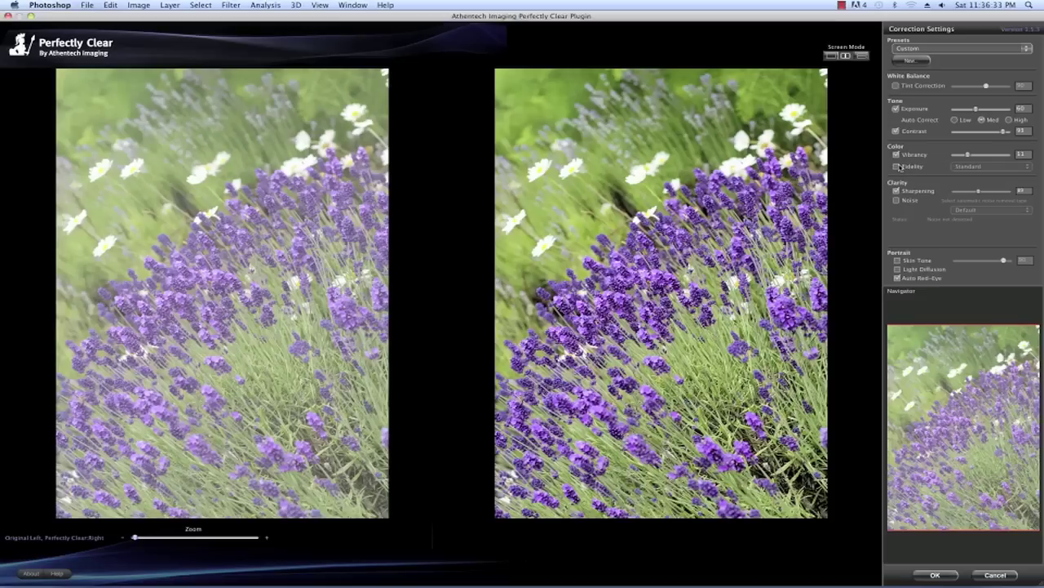
Compare the lavender photo with color fidelity on and off, leave it on and set the fidelity mode to Vivid
mouse_move(898, 166)
click(898, 168)
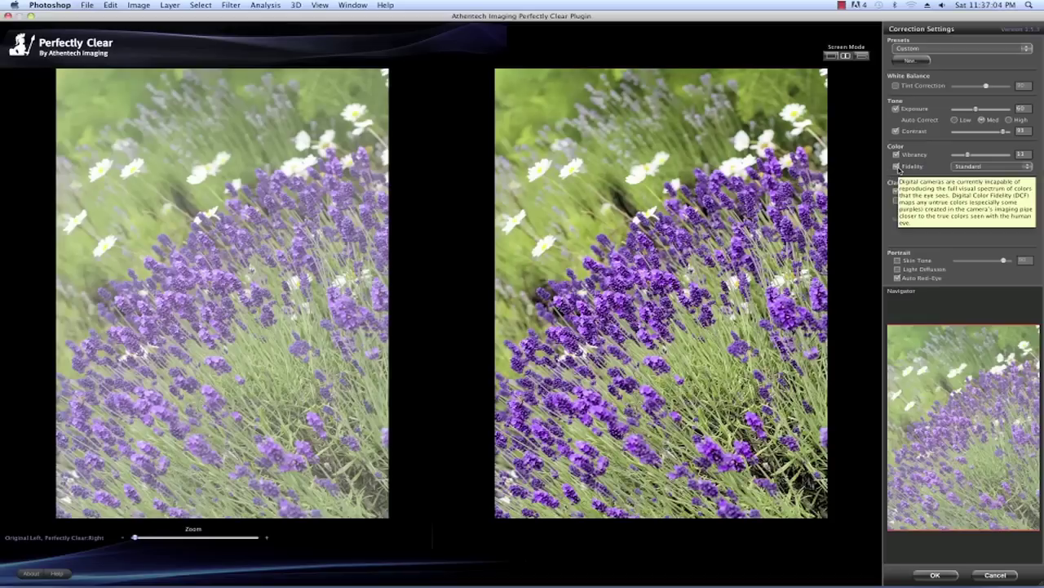
click(897, 167)
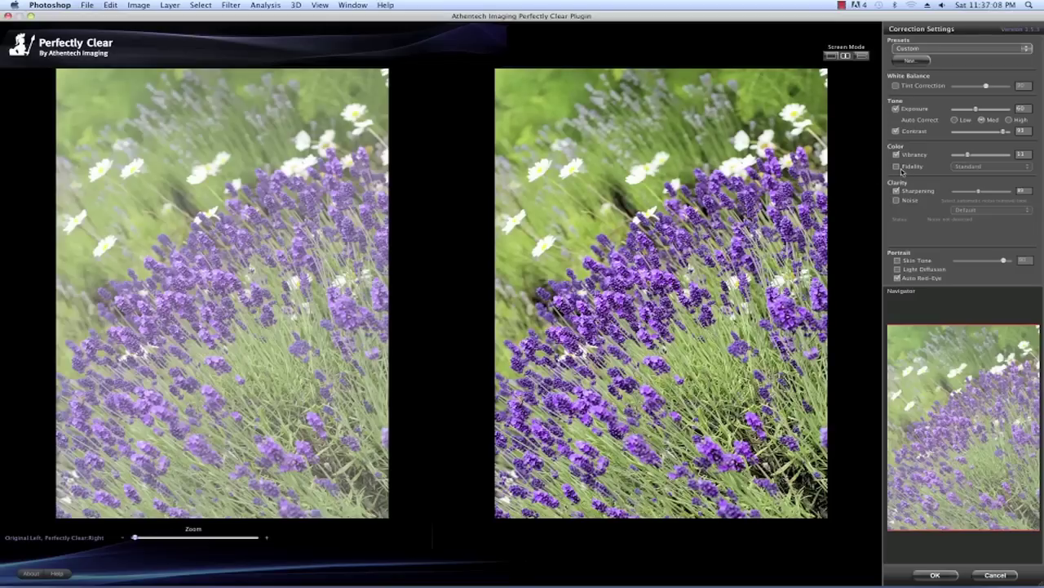
click(899, 168)
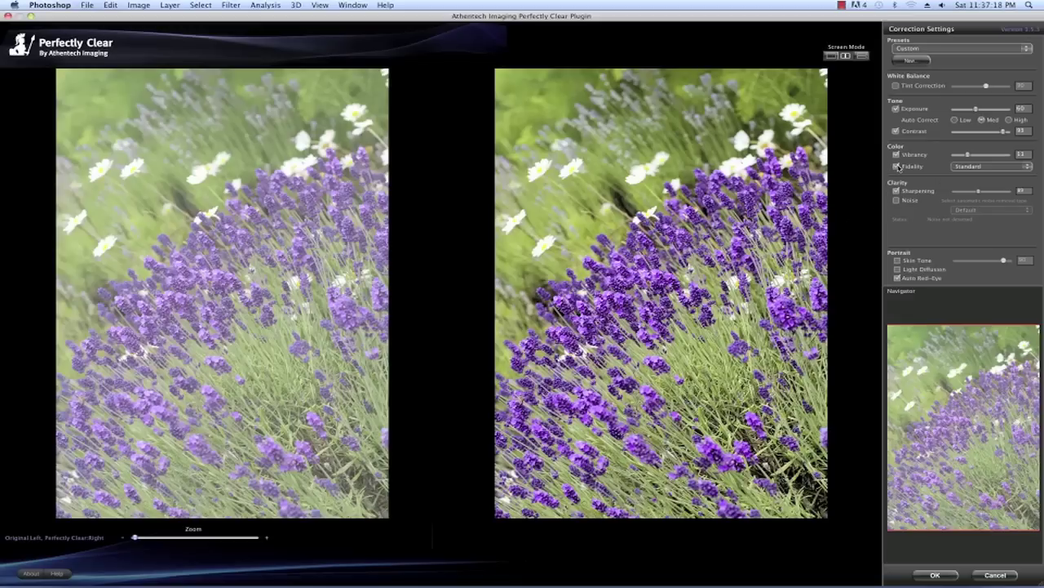
mouse_move(900, 166)
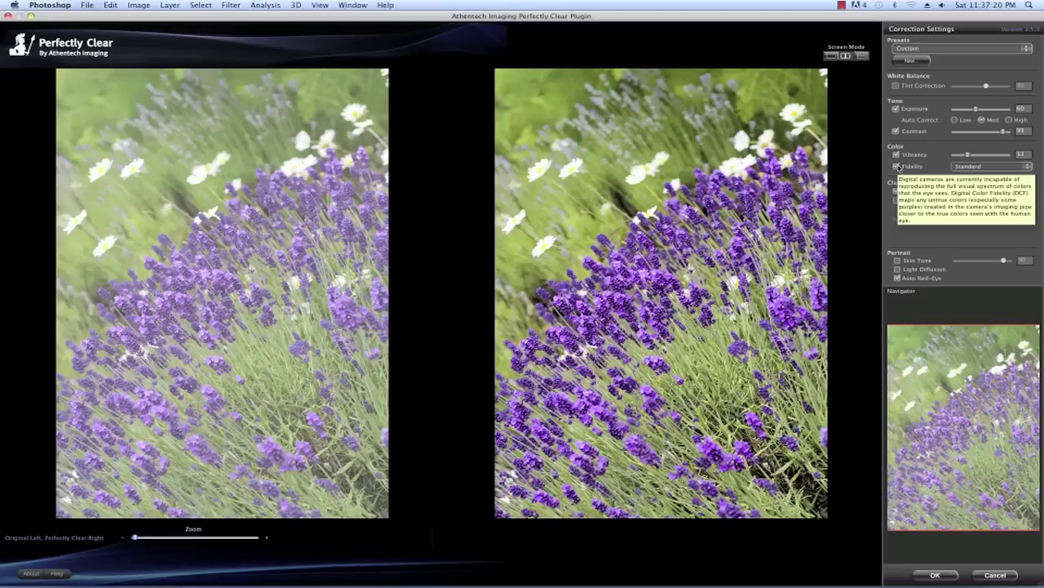
click(979, 167)
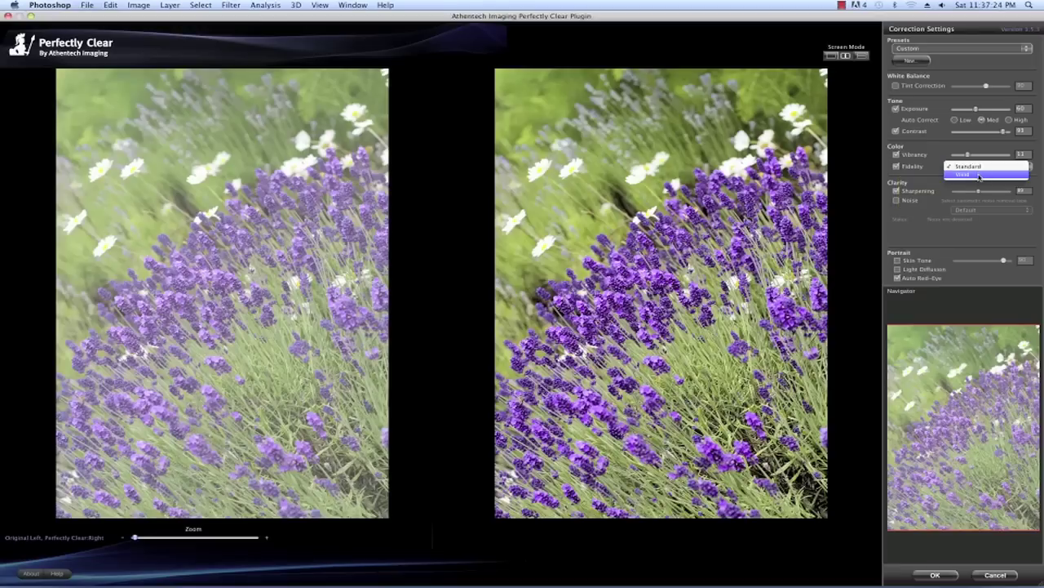
click(979, 175)
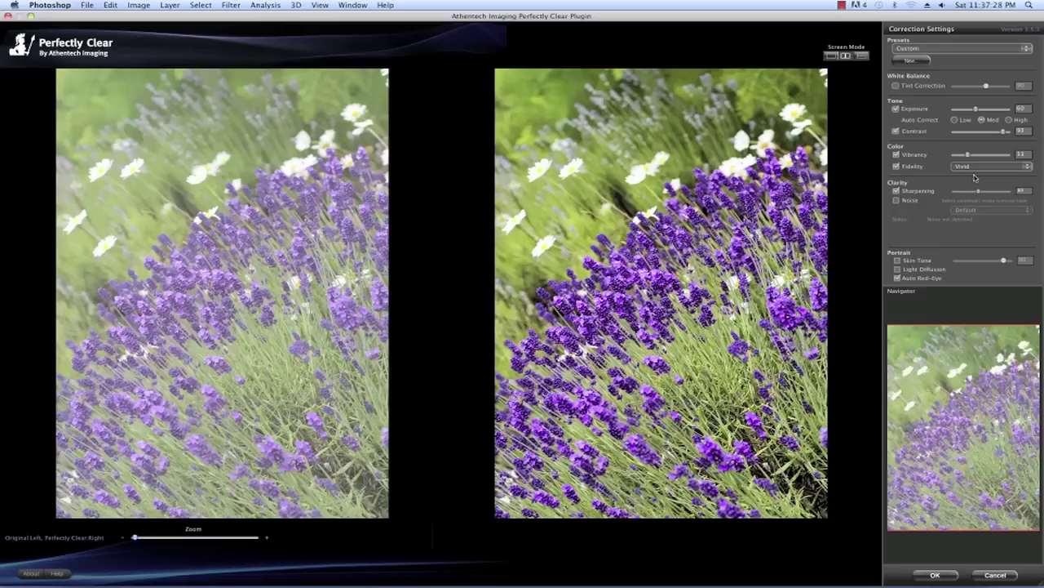
Turn on noise removal for the lavender photo and set the automatic removal type to Strongest
click(897, 201)
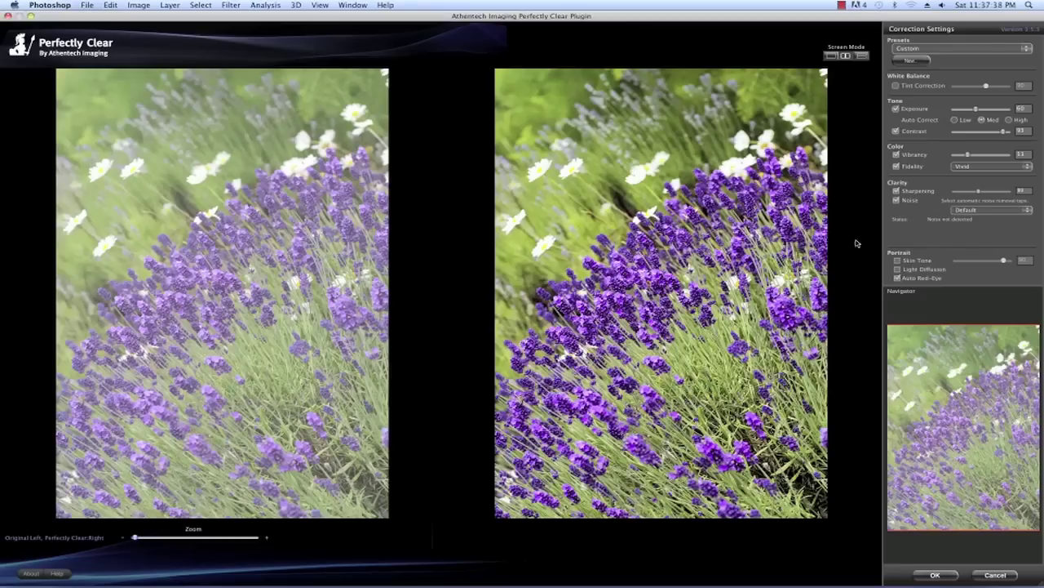
click(957, 214)
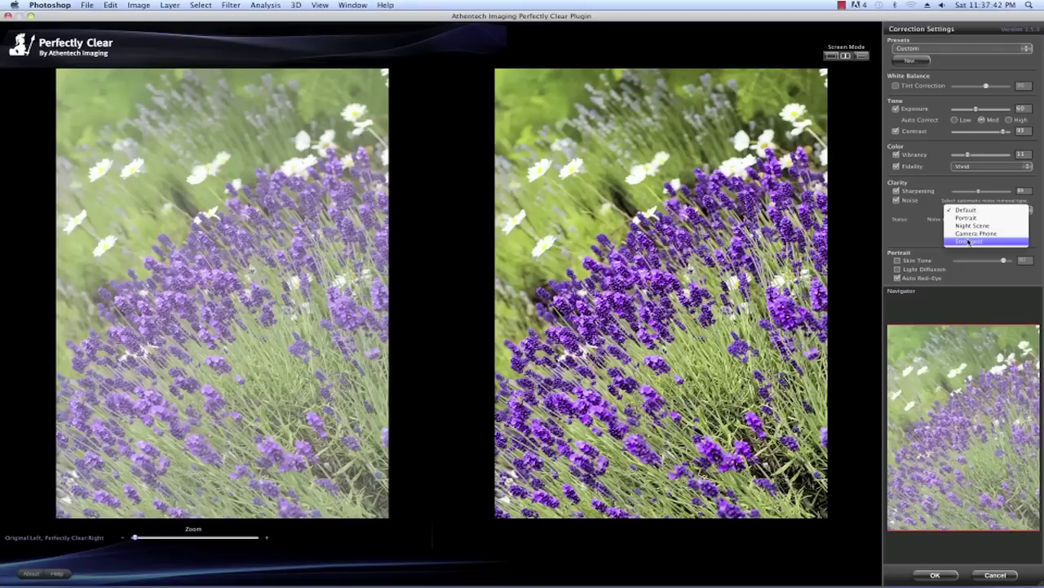
click(969, 242)
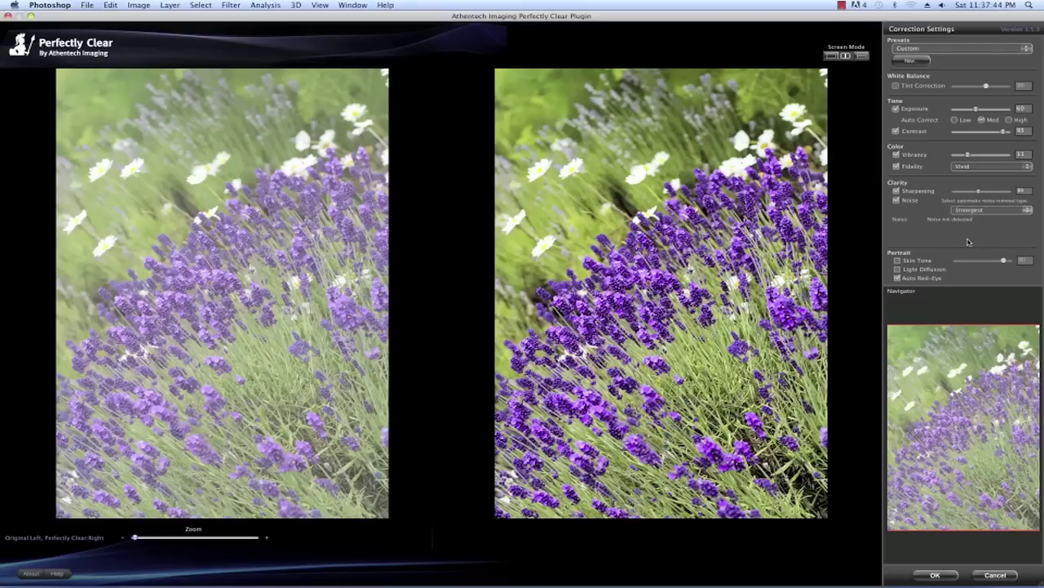